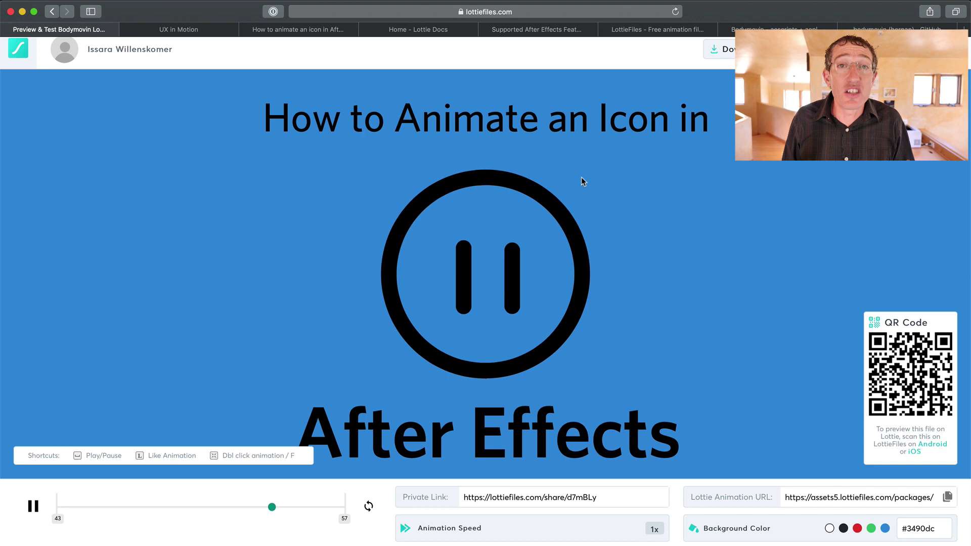
# Pause the LottieFiles icon preview and drag it back to about frame 27 of 57.
pyautogui.click(34, 506)
pyautogui.moveTo(231, 513); pyautogui.dragTo(196, 477)
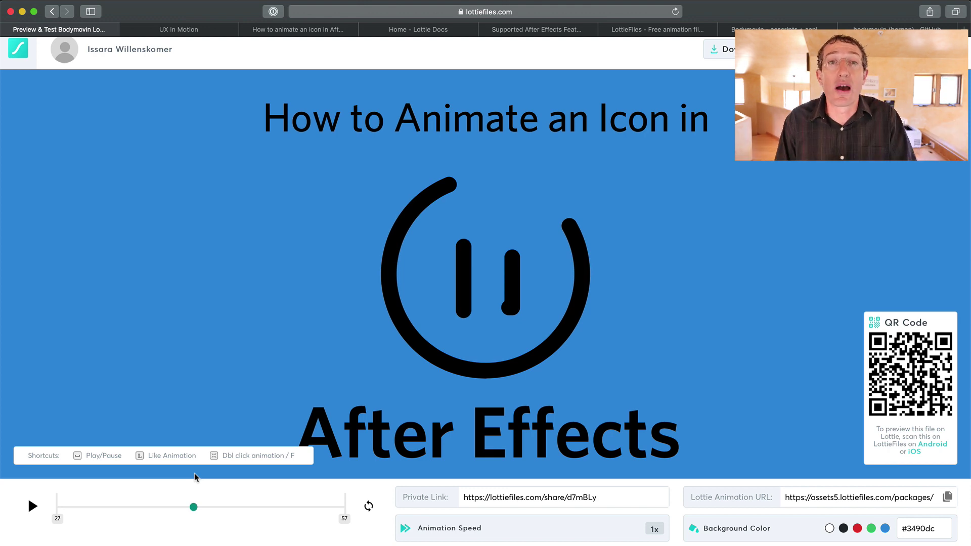
# Switch to the UX in Motion homepage and scroll through its 'Be THAT designer' course content.
pyautogui.click(163, 30)
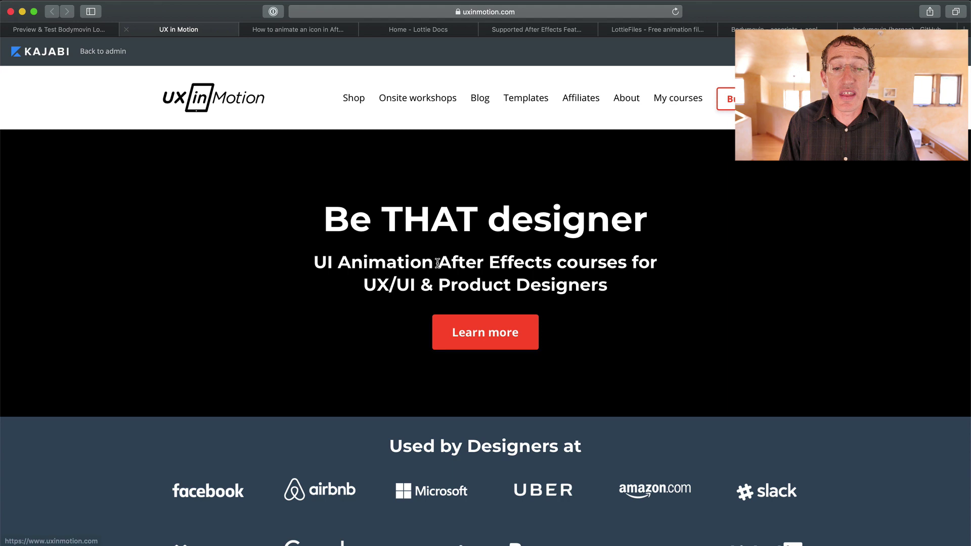
pyautogui.scroll(-3, 586, 325)
pyautogui.scroll(3, 580, 322)
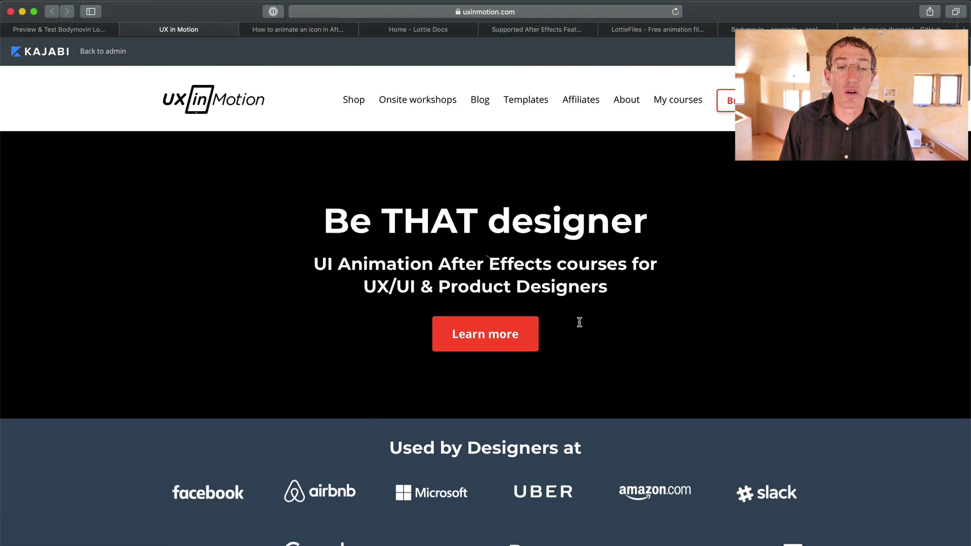
pyautogui.scroll(-2, 581, 327)
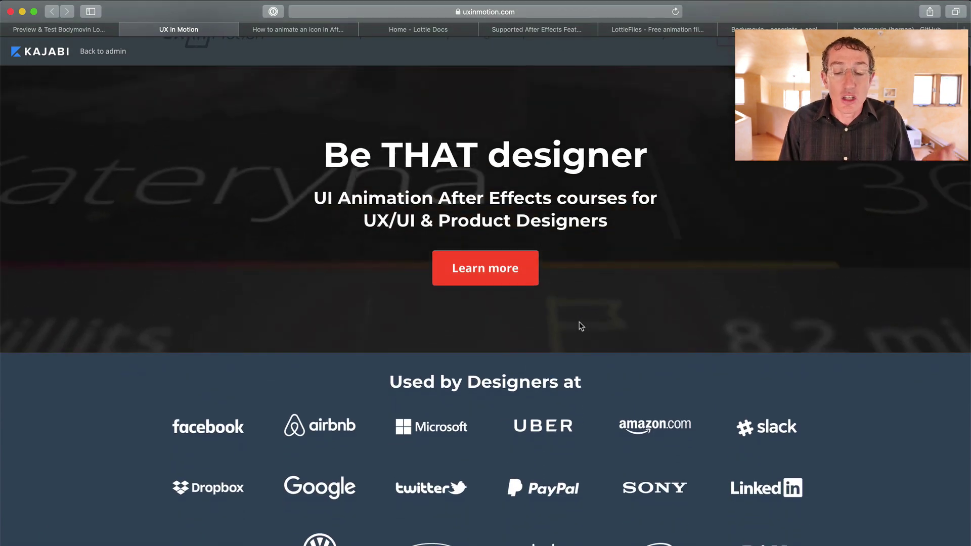
pyautogui.scroll(2, 582, 327)
pyautogui.scroll(-5, 582, 327)
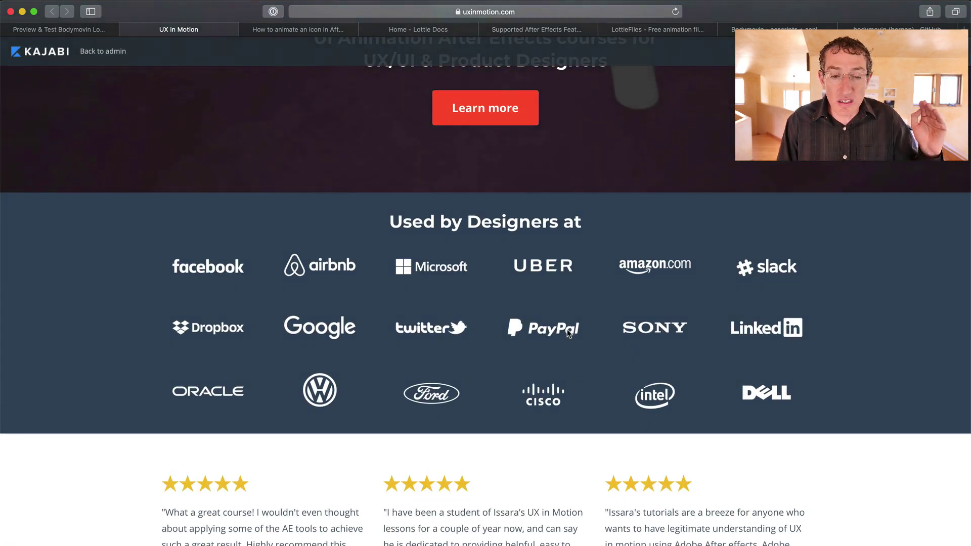
pyautogui.scroll(-1, 484, 342)
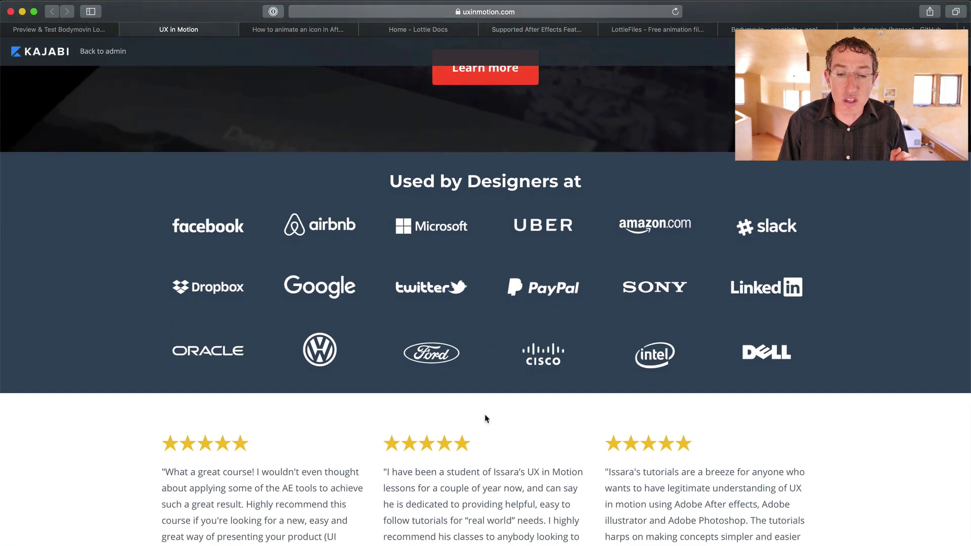
pyautogui.scroll(-7, 487, 418)
pyautogui.scroll(-3, 488, 416)
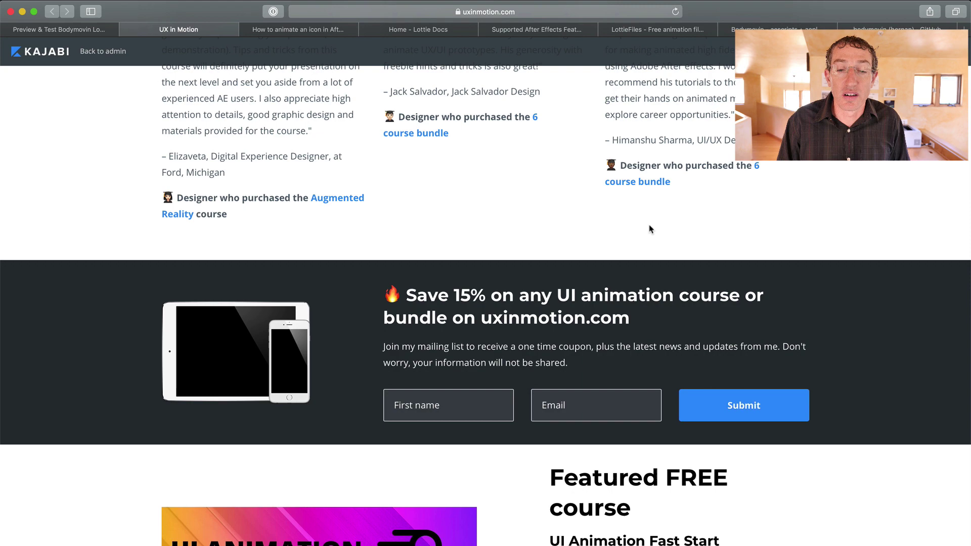
pyautogui.scroll(15, 608, 298)
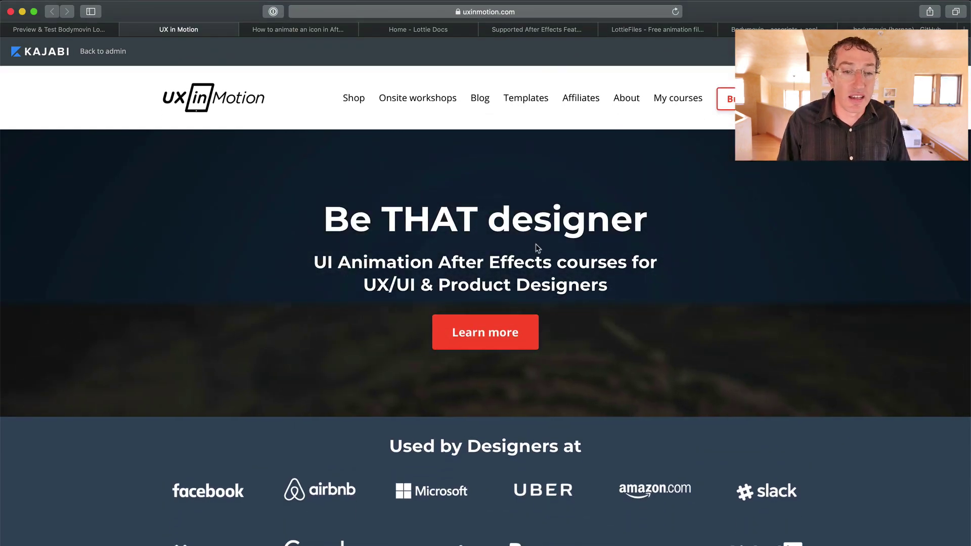
# Glance at the icon animation tutorial tab, then switch to the Lottie Docs home page.
pyautogui.click(310, 29)
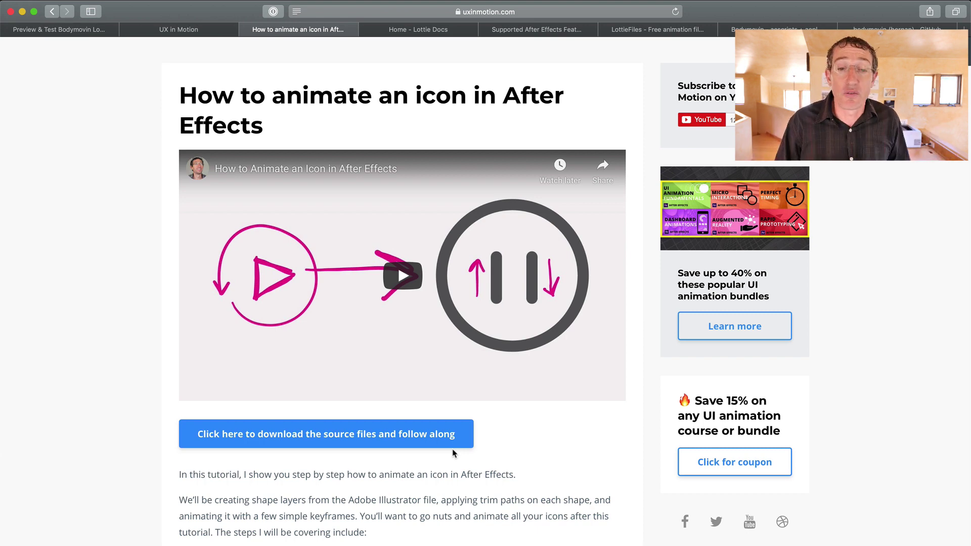
pyautogui.click(423, 31)
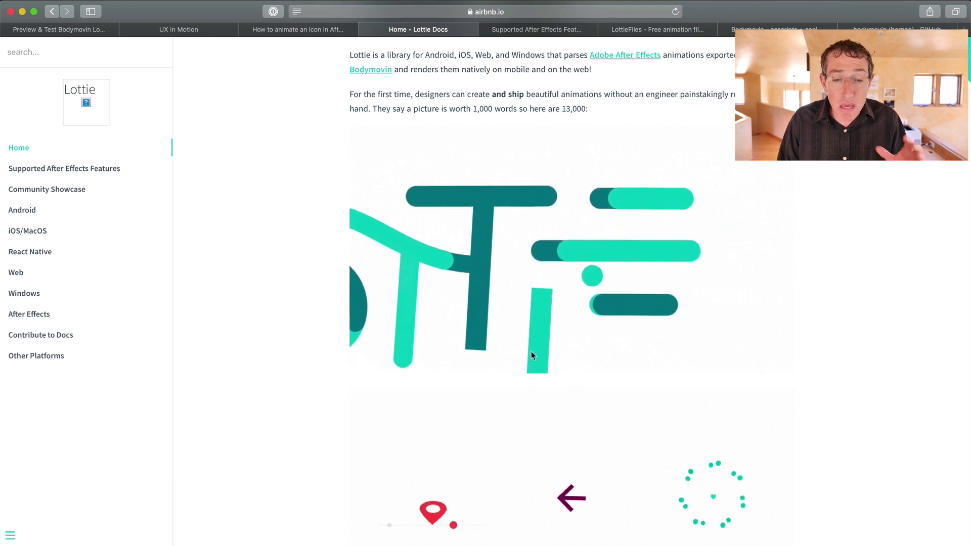
# Scroll through the sample animations on the Lottie Docs home page and back up.
pyautogui.scroll(-4, 532, 356)
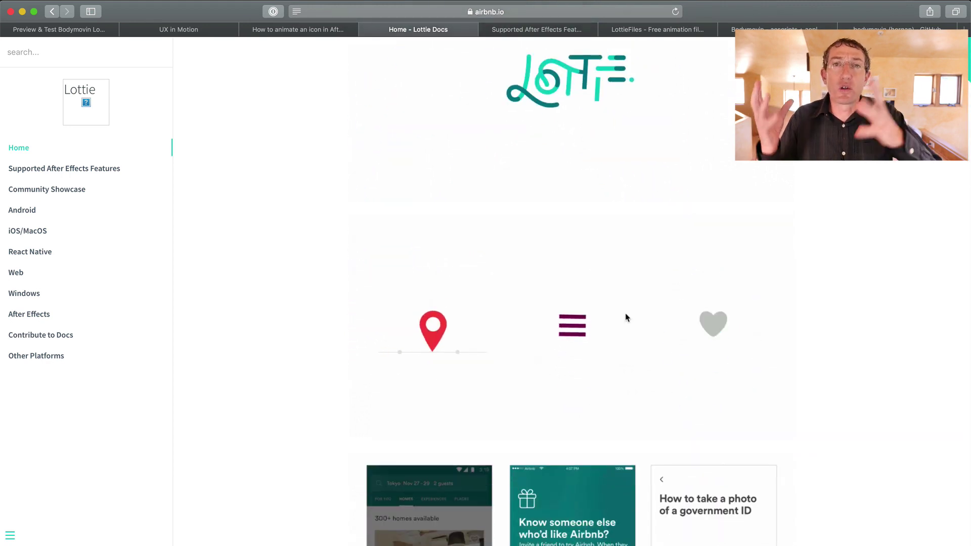
pyautogui.scroll(-4, 626, 317)
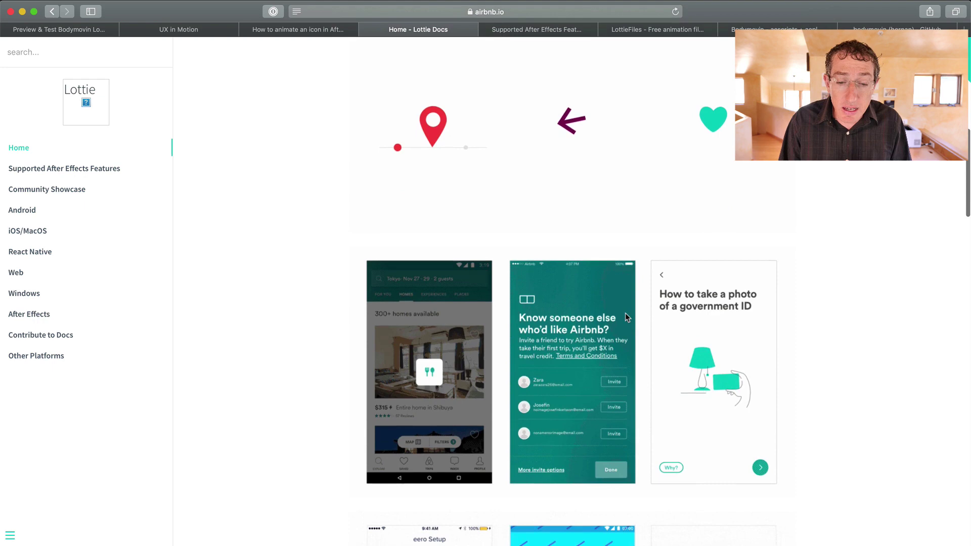
pyautogui.scroll(-12, 748, 344)
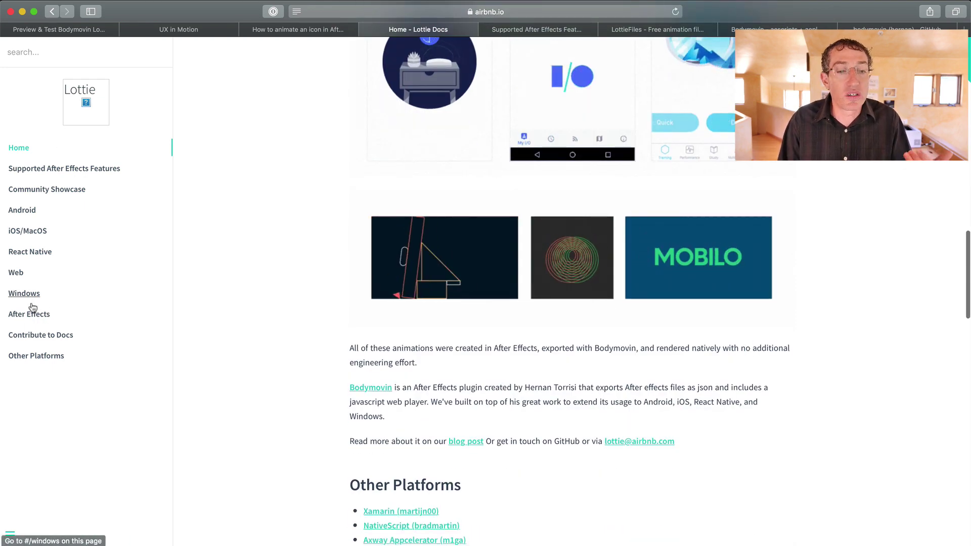
pyautogui.scroll(7, 169, 301)
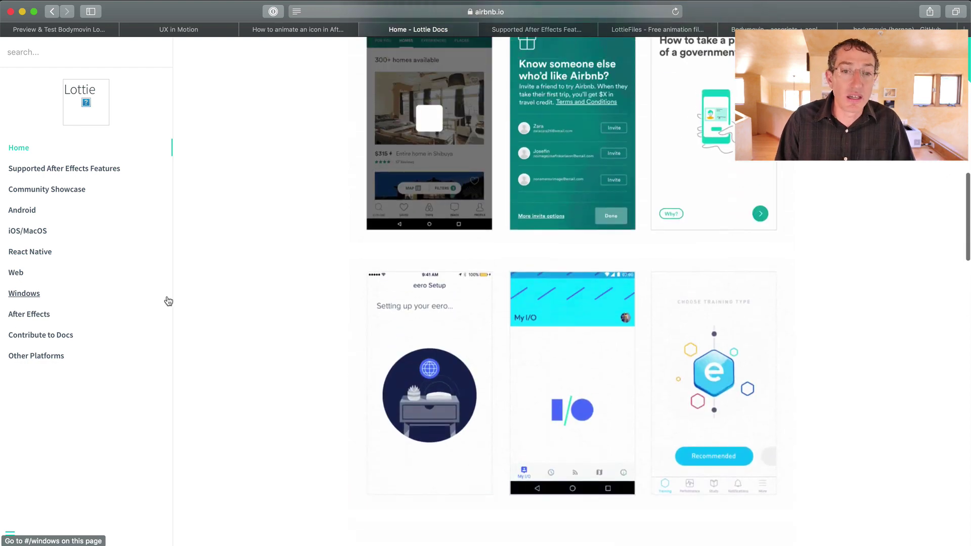
pyautogui.scroll(10, 386, 175)
# Open Supported After Effects Features and scroll through the platform support table.
pyautogui.click(522, 30)
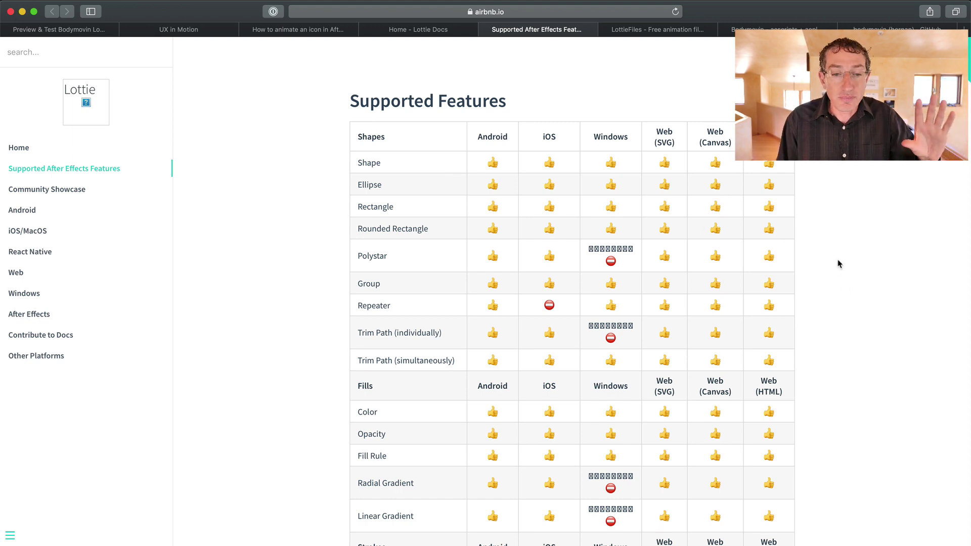
pyautogui.scroll(-2, 838, 263)
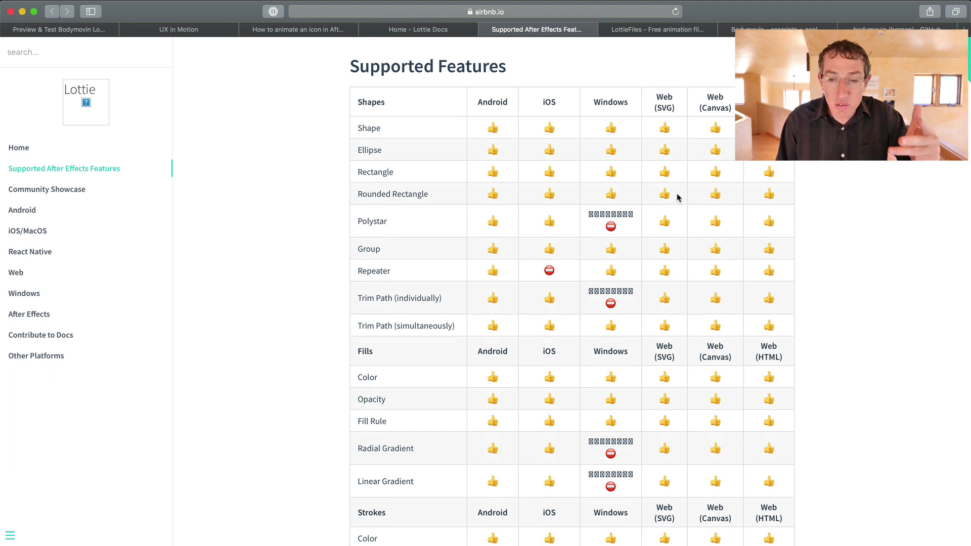
pyautogui.scroll(-15, 679, 197)
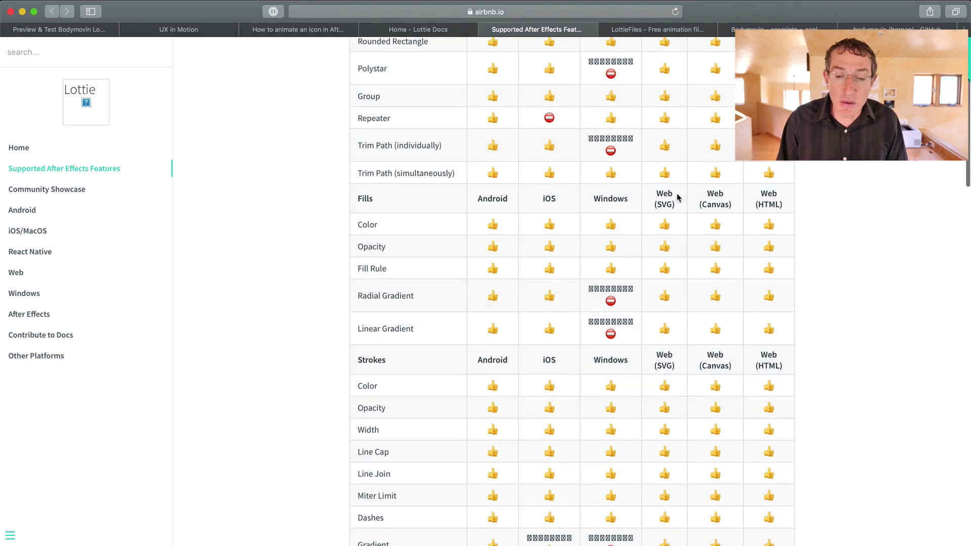
pyautogui.scroll(-10, 517, 403)
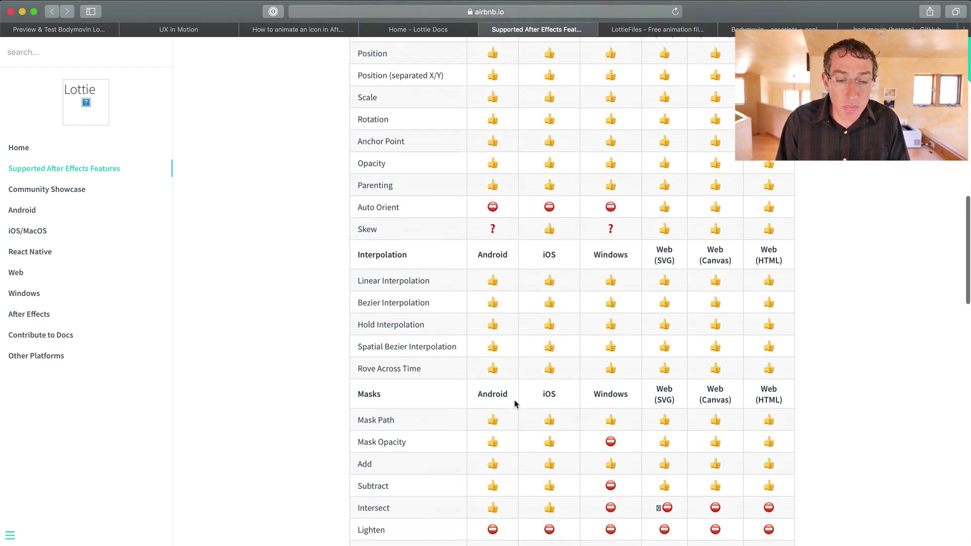
pyautogui.scroll(-2, 551, 262)
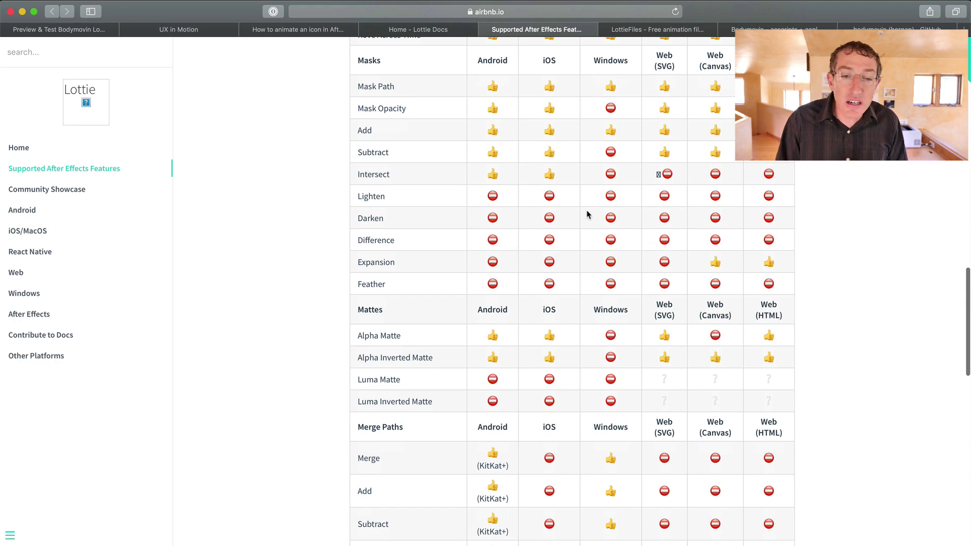
pyautogui.scroll(4, 588, 215)
pyautogui.scroll(-7, 603, 320)
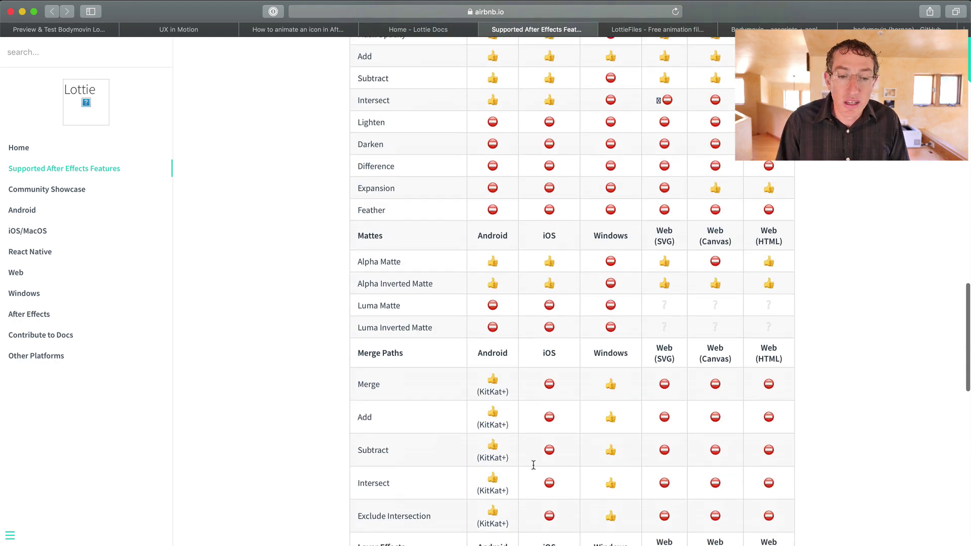
pyautogui.scroll(-7, 534, 465)
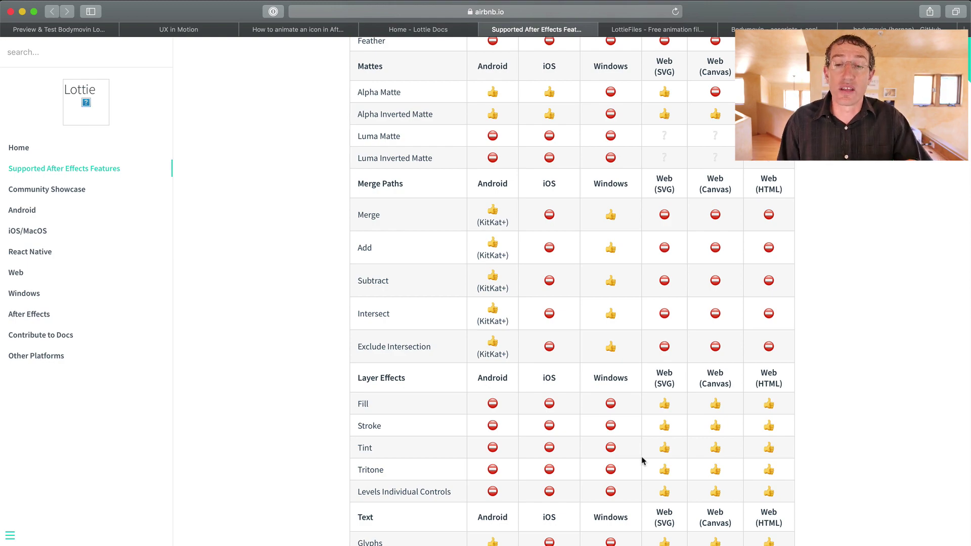
pyautogui.scroll(-20, 642, 460)
pyautogui.scroll(20, 643, 460)
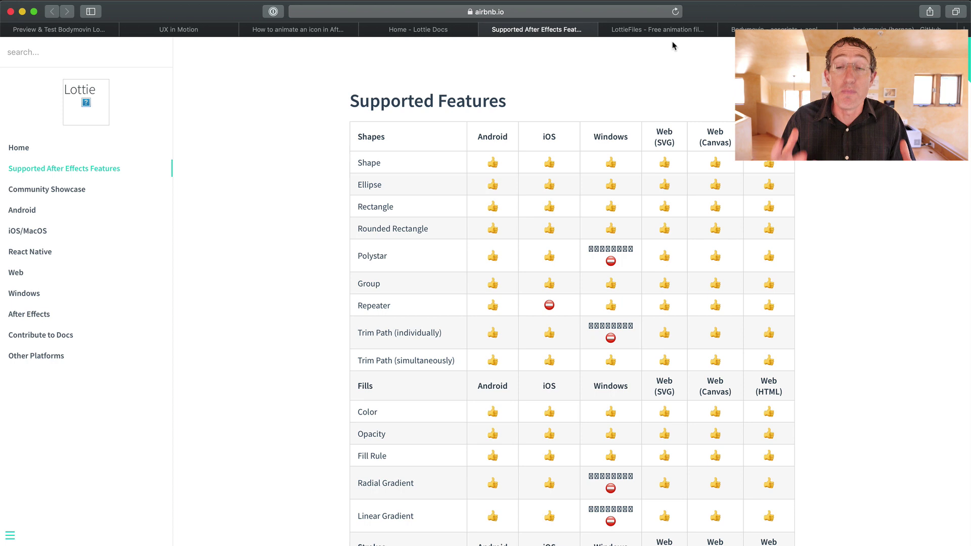
# Look over the LottieFiles homepage's featured animations, then open the Preview & Test page.
pyautogui.click(659, 30)
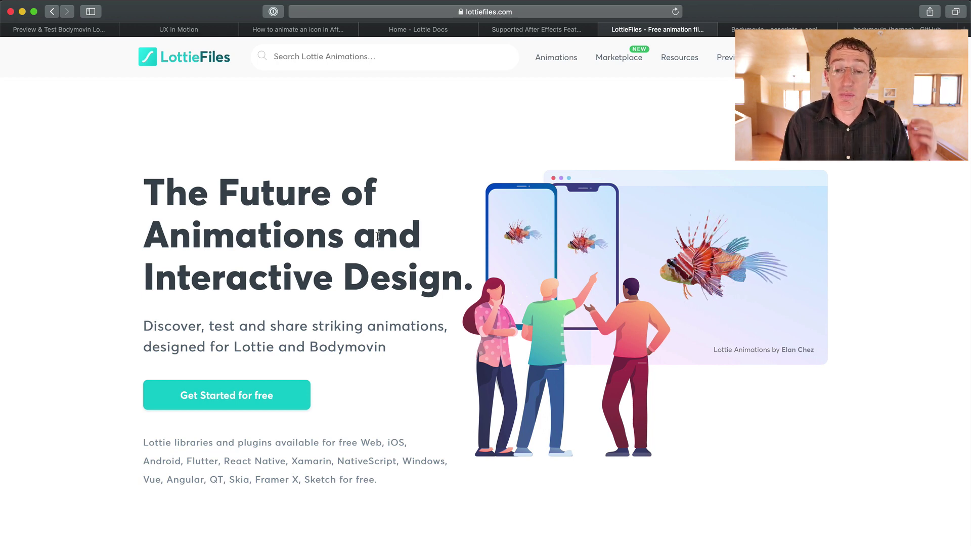
pyautogui.scroll(-10, 357, 412)
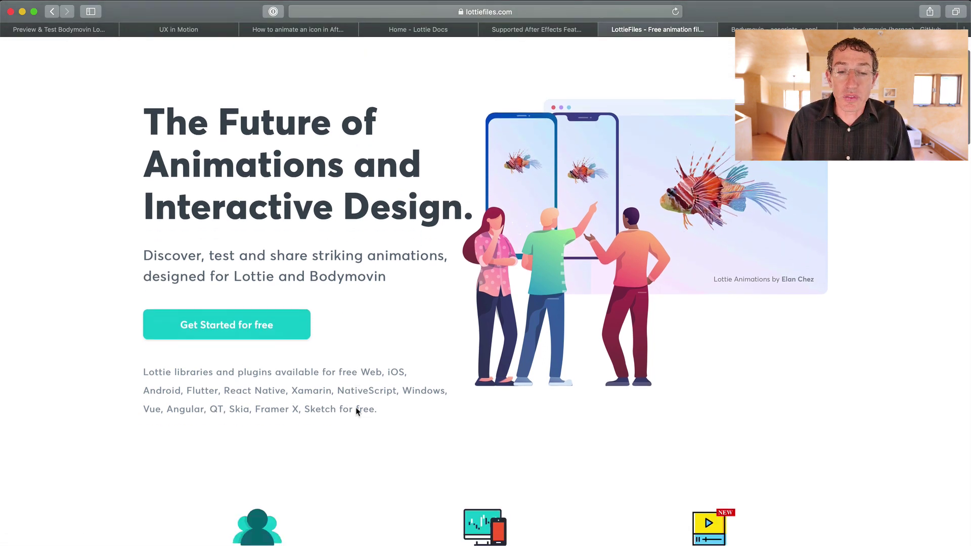
pyautogui.scroll(-5, 369, 414)
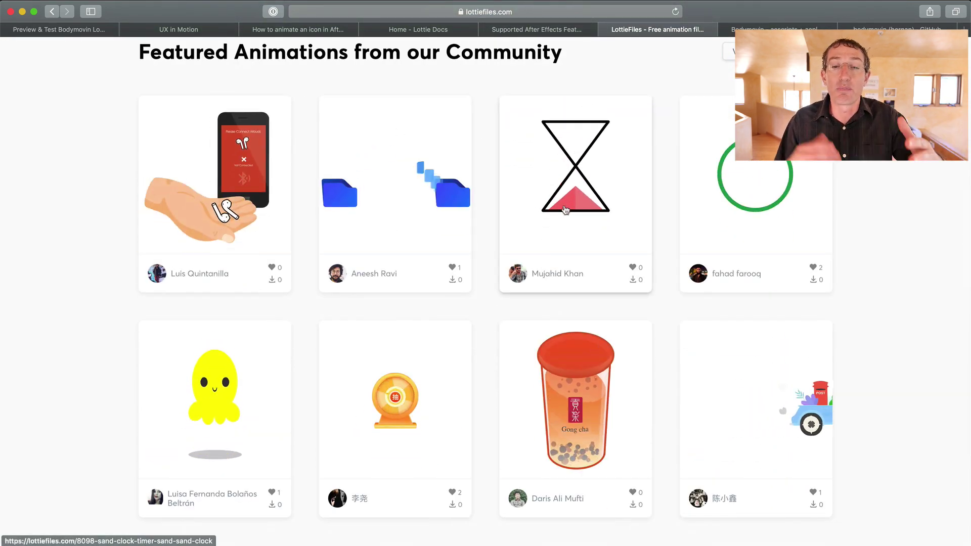
pyautogui.scroll(15, 565, 209)
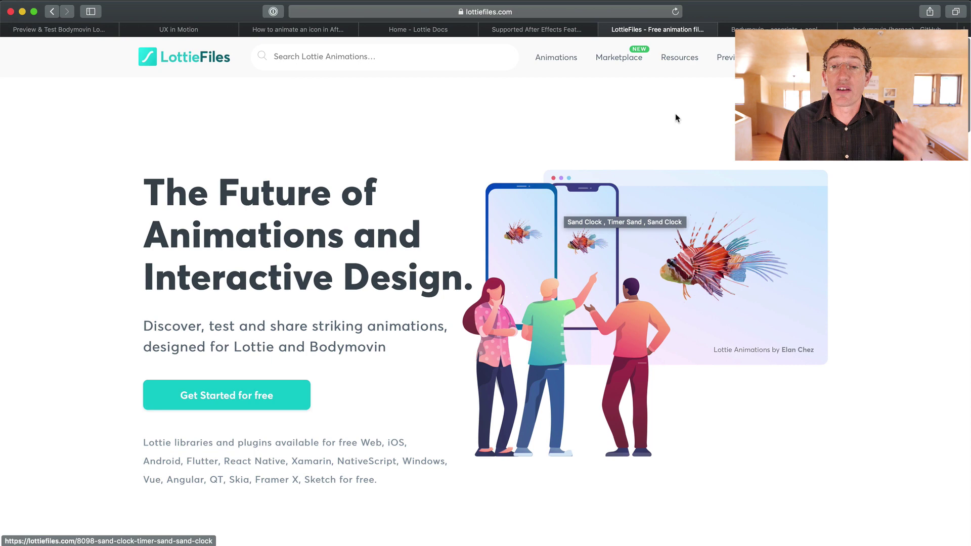
pyautogui.click(728, 59)
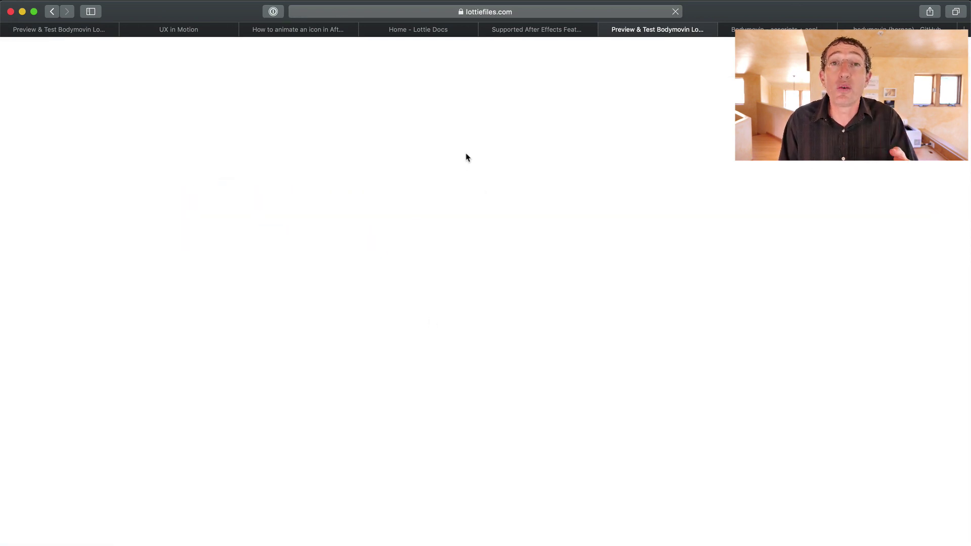
# Check the playing icon preview, then switch to the aescripts Bodymovin plugin page.
pyautogui.click(49, 31)
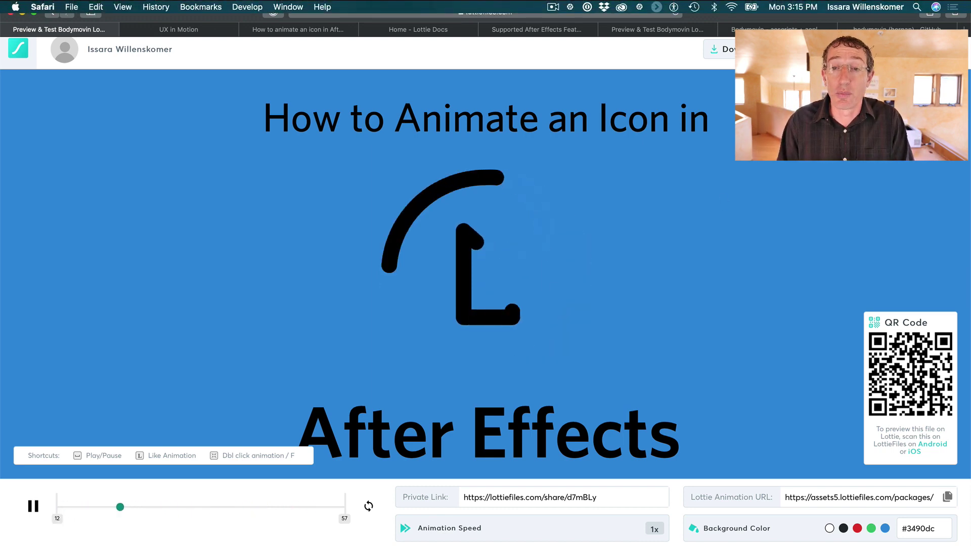
pyautogui.click(774, 29)
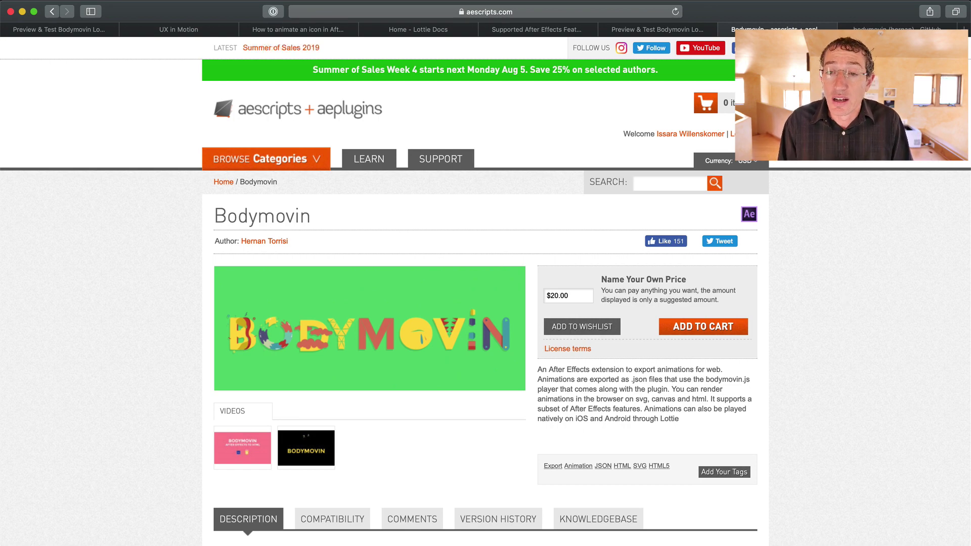
# Peek at the author's GitHub page, clear and restore the $20.00 price, then return to After Effects.
pyautogui.hotkey('ctrl', 'Tab')
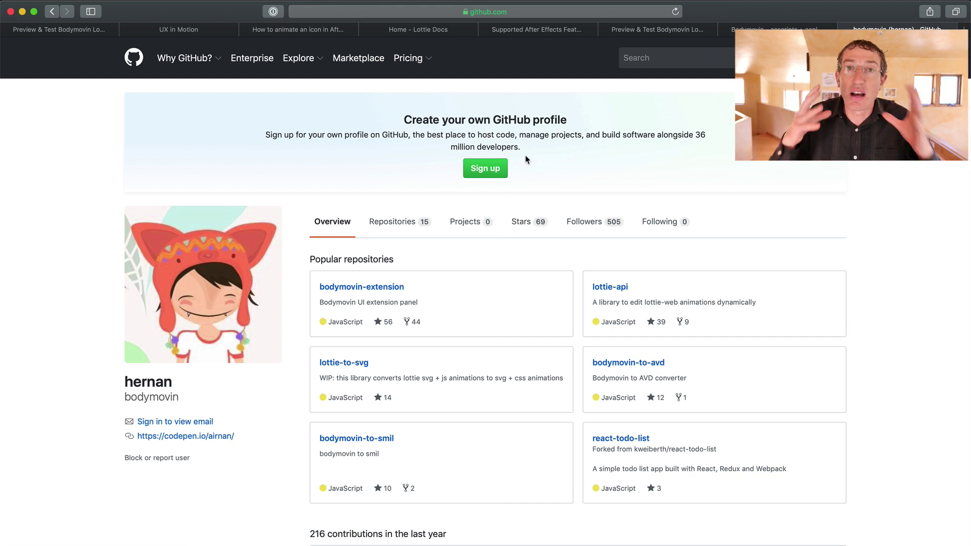
pyautogui.hotkey('ctrl', 'shift', 'Tab')
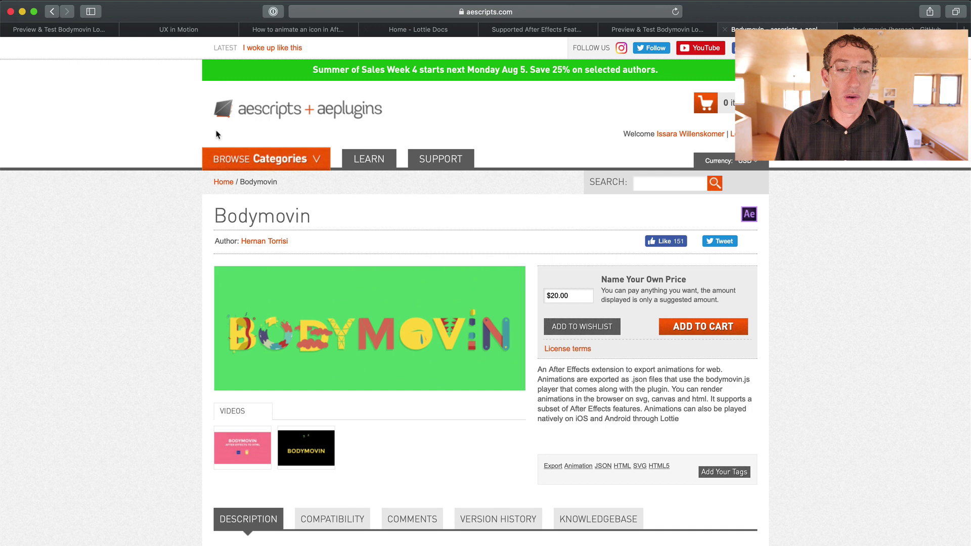
pyautogui.tripleClick(562, 296)
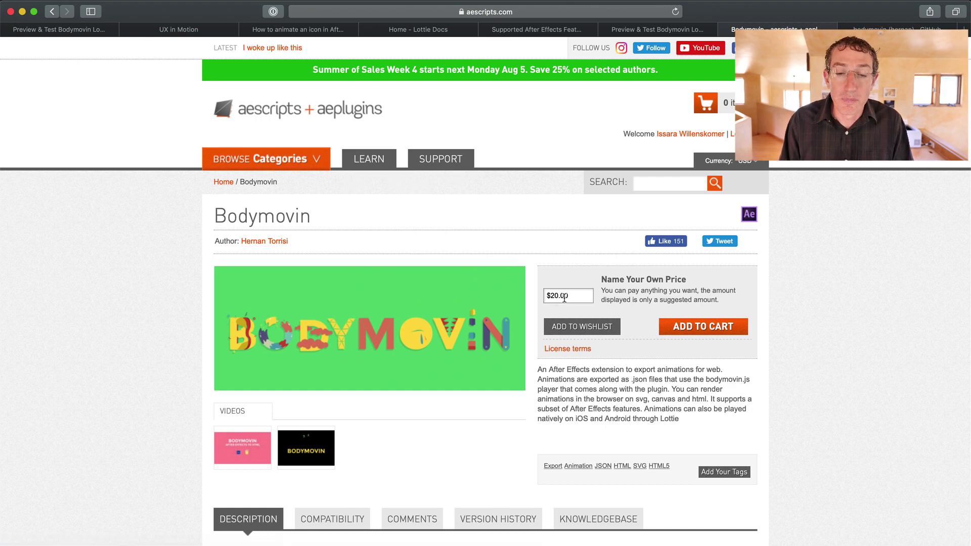
pyautogui.press('BackSpace')
pyautogui.press('super+z')
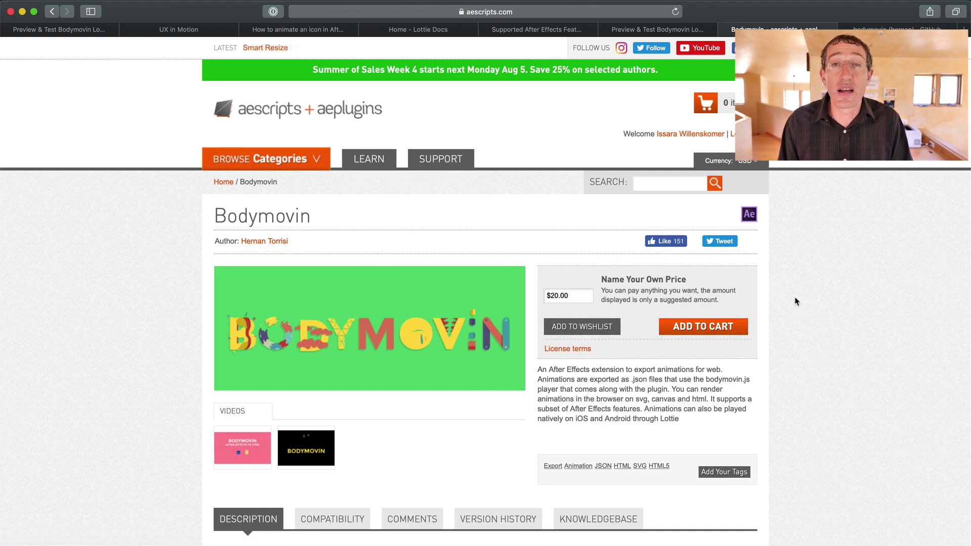
pyautogui.press('super+Tab')
pyautogui.press('super+Tab')
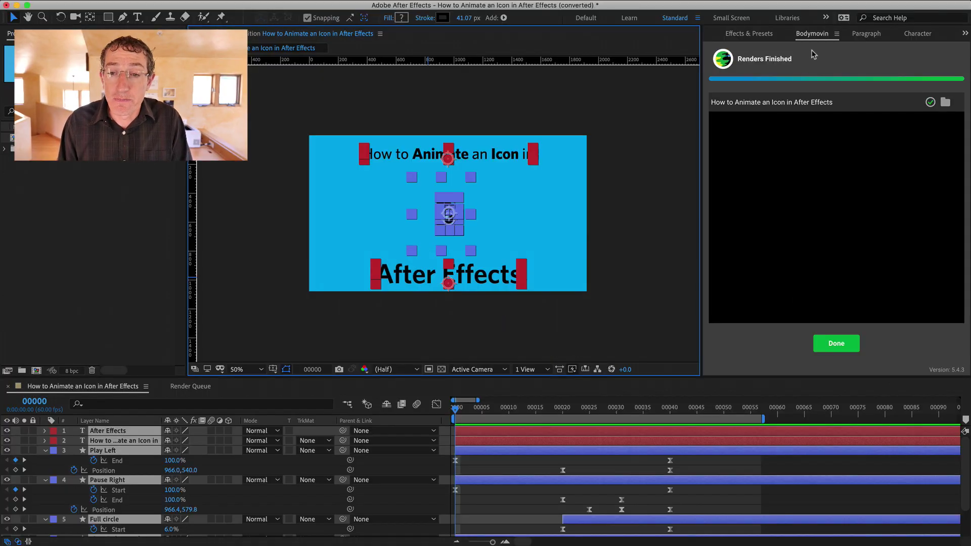
# Dismiss the render summary, preview the icon animation, and scrub to where the circle completes.
pyautogui.click(836, 346)
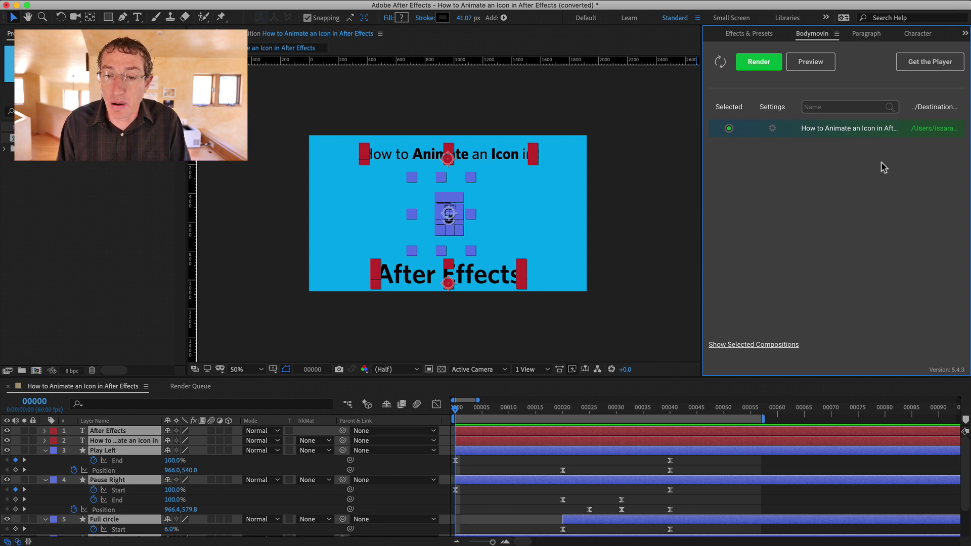
pyautogui.click(255, 192)
pyautogui.press('space')
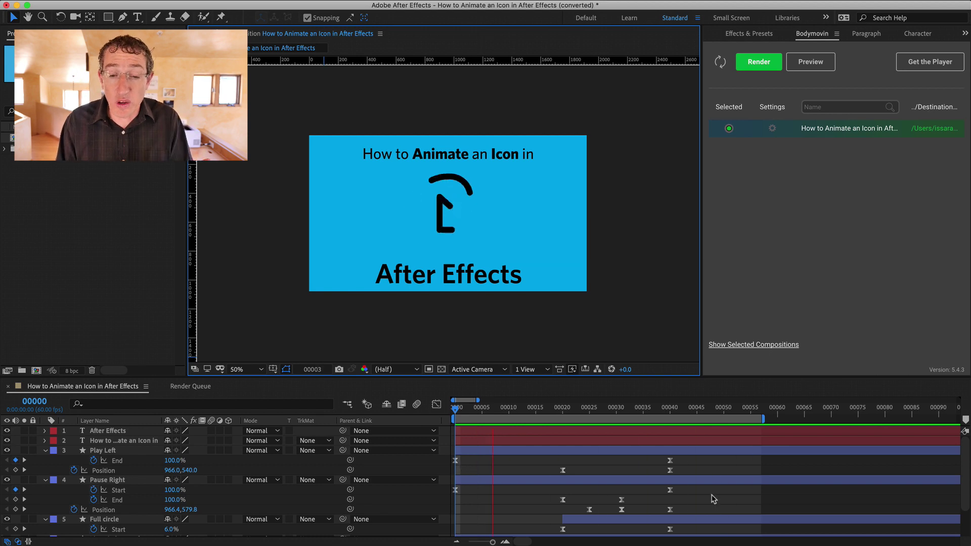
pyautogui.press('space')
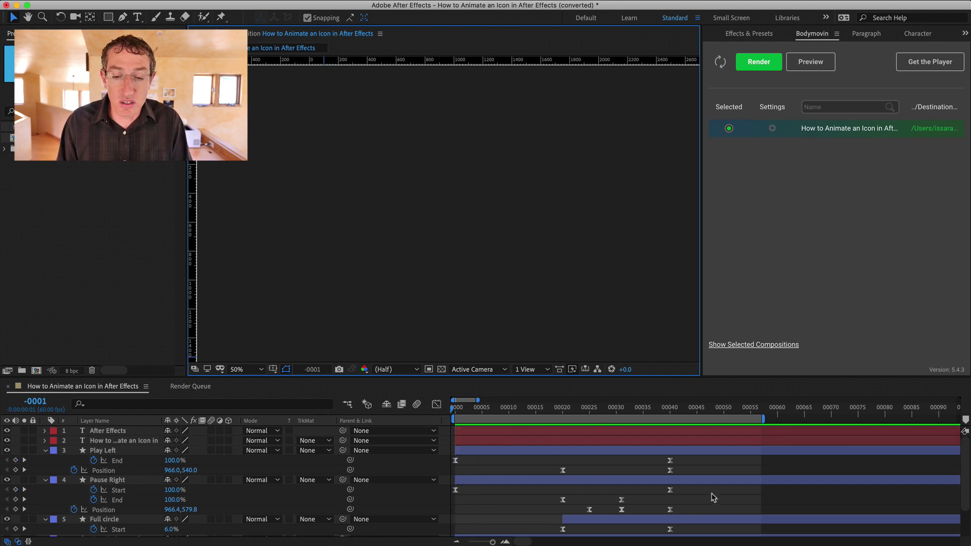
pyautogui.moveTo(595, 410); pyautogui.dragTo(658, 408)
pyautogui.press('super+a')
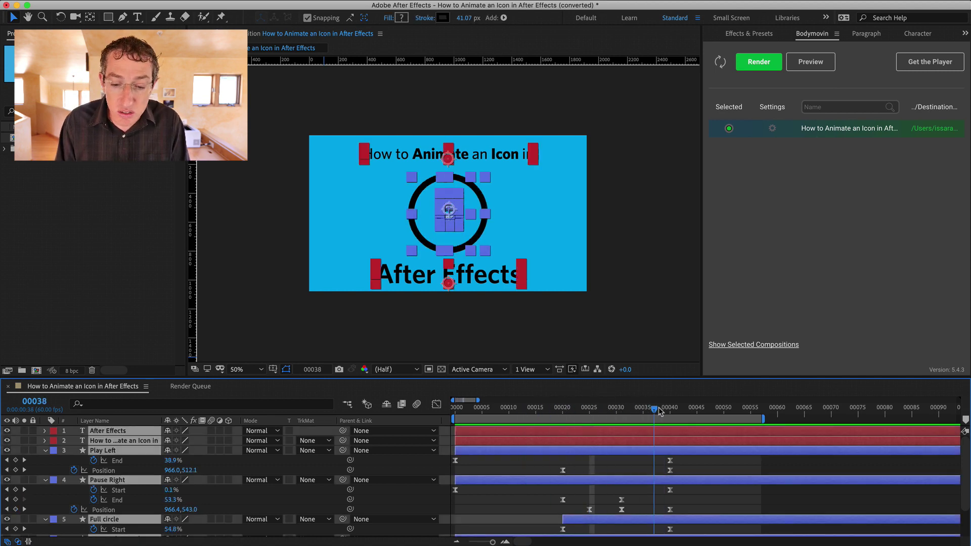
pyautogui.click(778, 175)
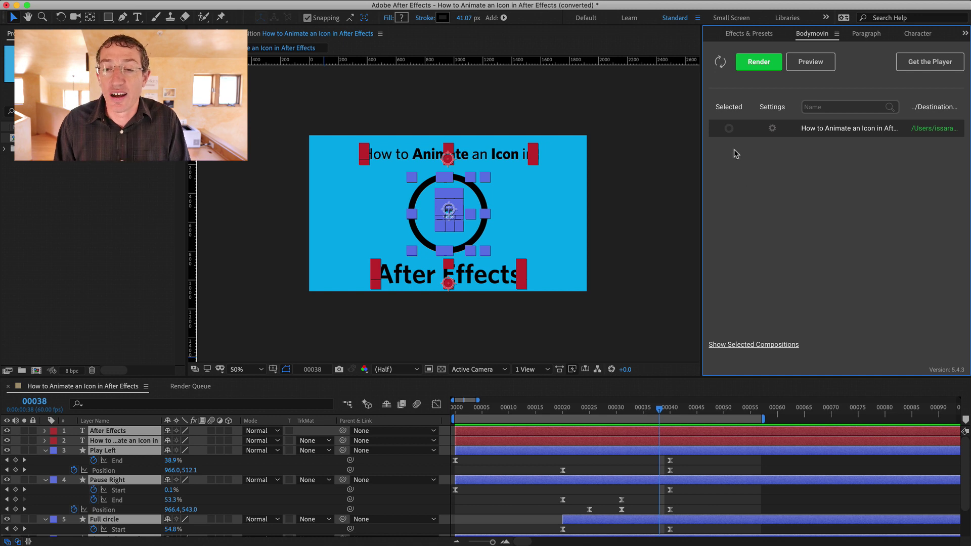
# Mark the icon composition as Selected in Bodymovin and open its JSON save location dialog.
pyautogui.click(729, 129)
pyautogui.click(729, 130)
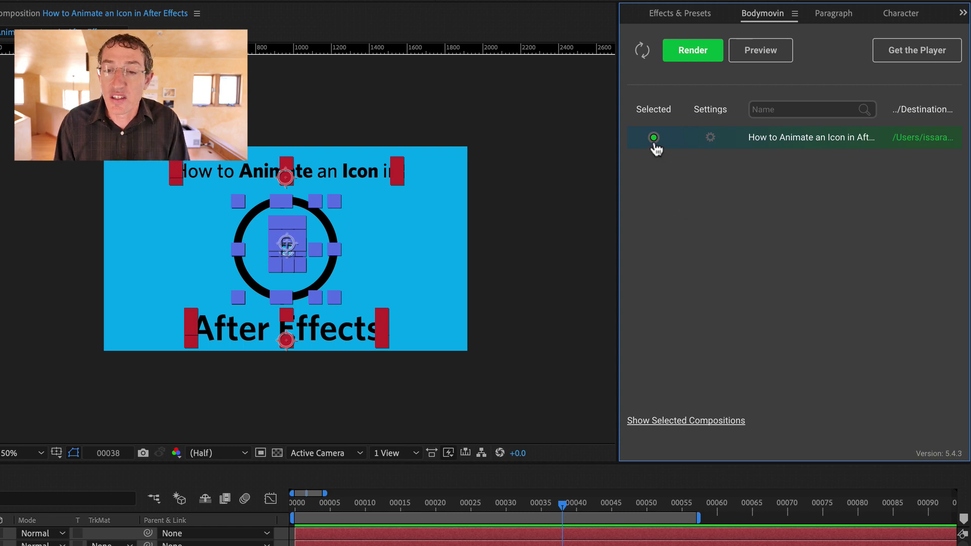
pyautogui.click(653, 138)
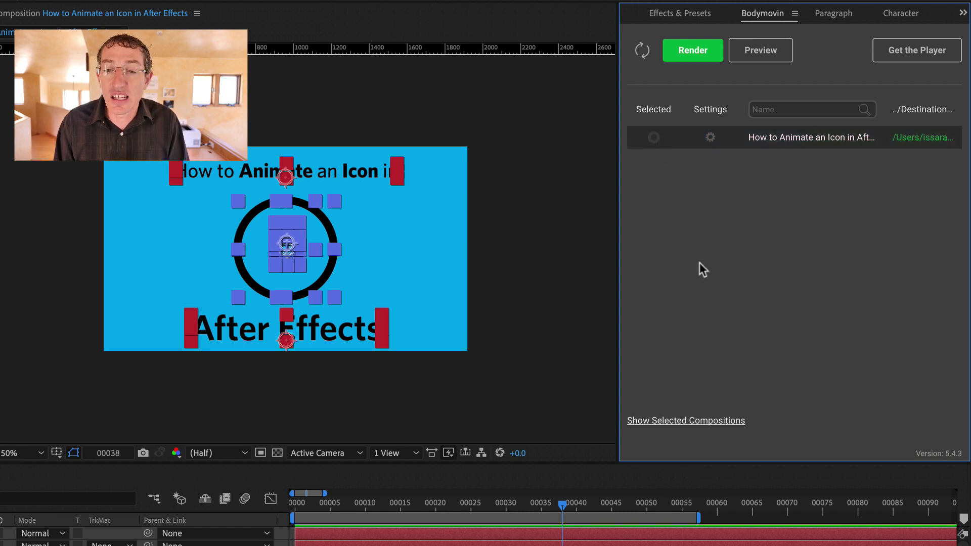
pyautogui.click(653, 137)
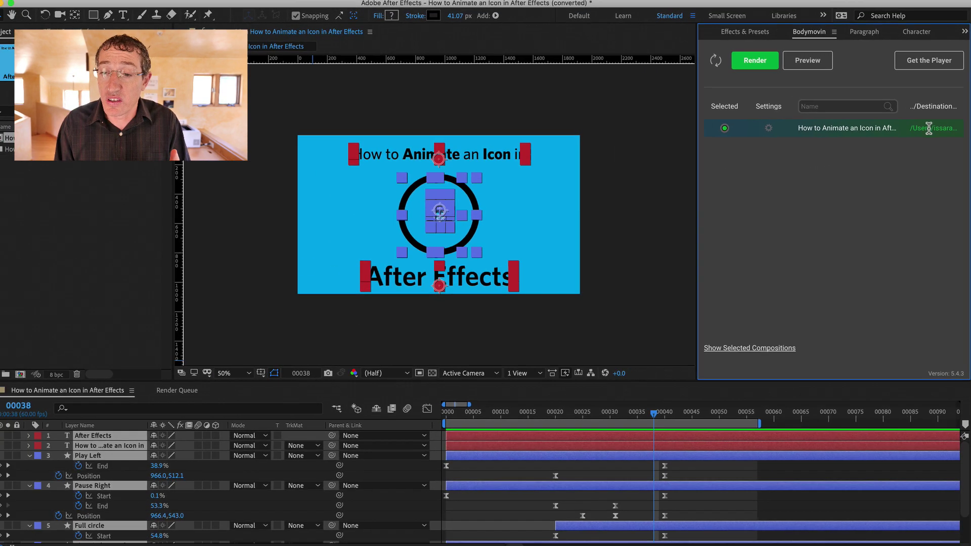
pyautogui.click(930, 131)
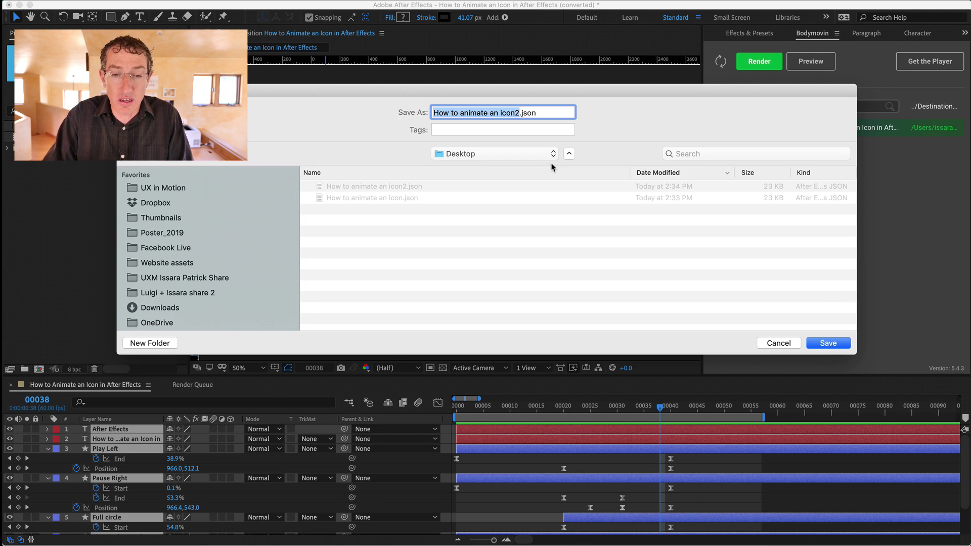
# Name the export 'How to animate an icon 4.json' and re-mark the composition for export.
pyautogui.write('How to animate an')
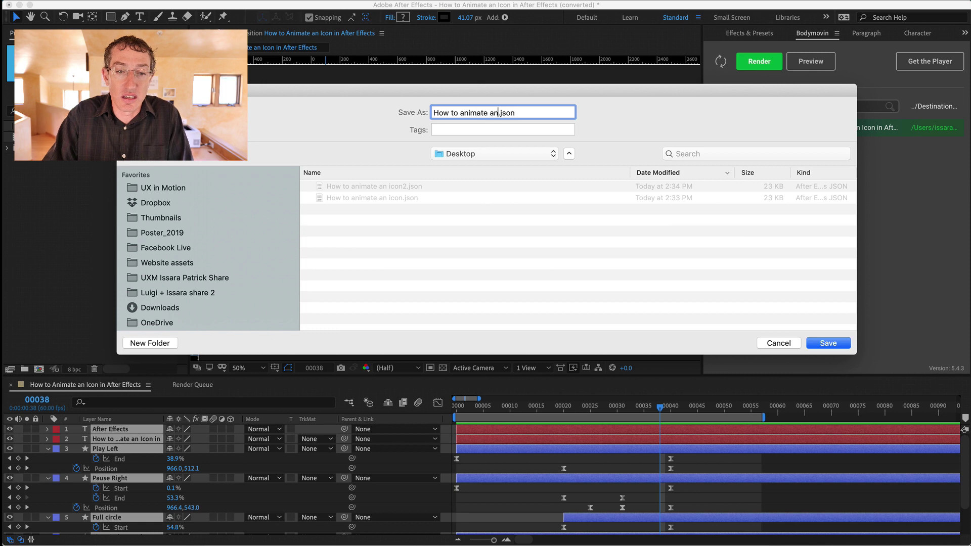
pyautogui.write(' icon 4')
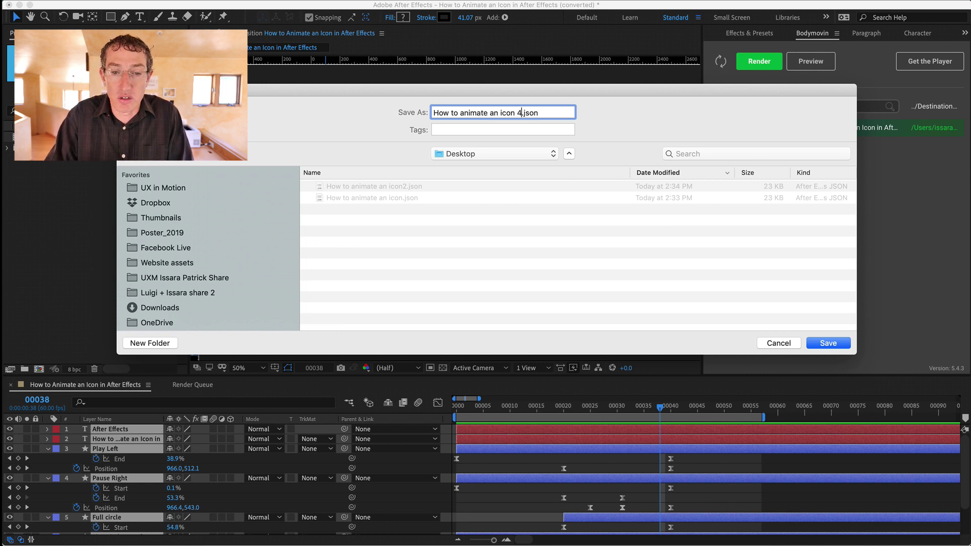
pyautogui.press('Return')
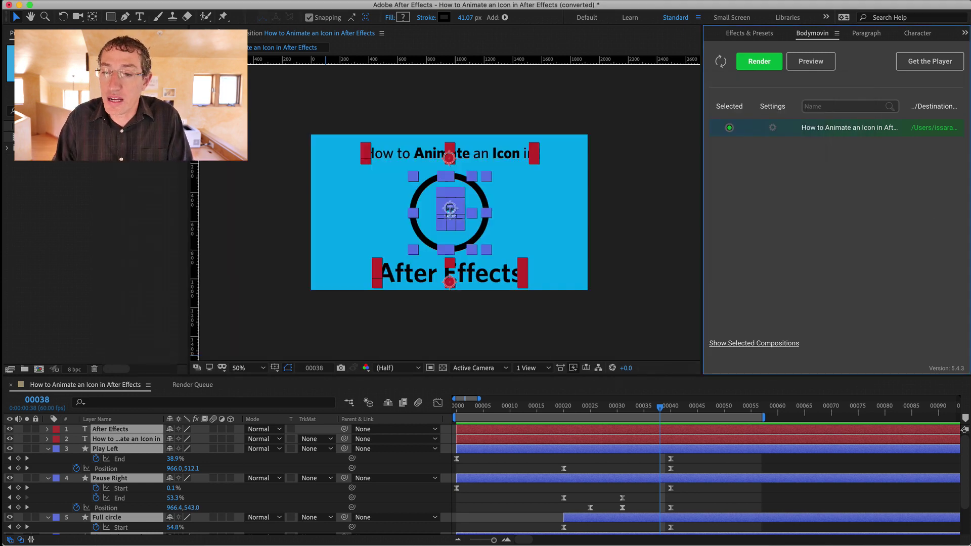
pyautogui.click(729, 129)
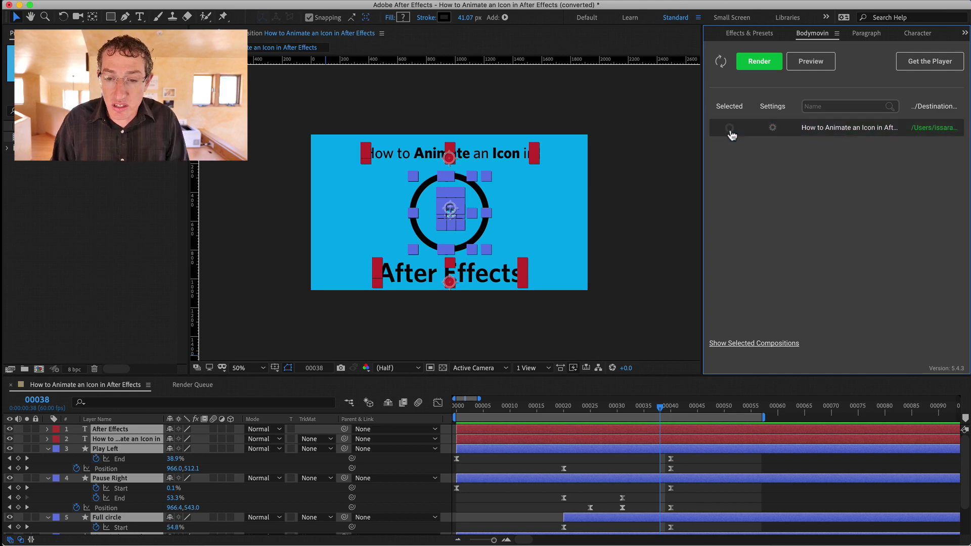
pyautogui.click(731, 128)
# Render the composition to Lottie JSON and close the finished-render summary.
pyautogui.click(934, 128)
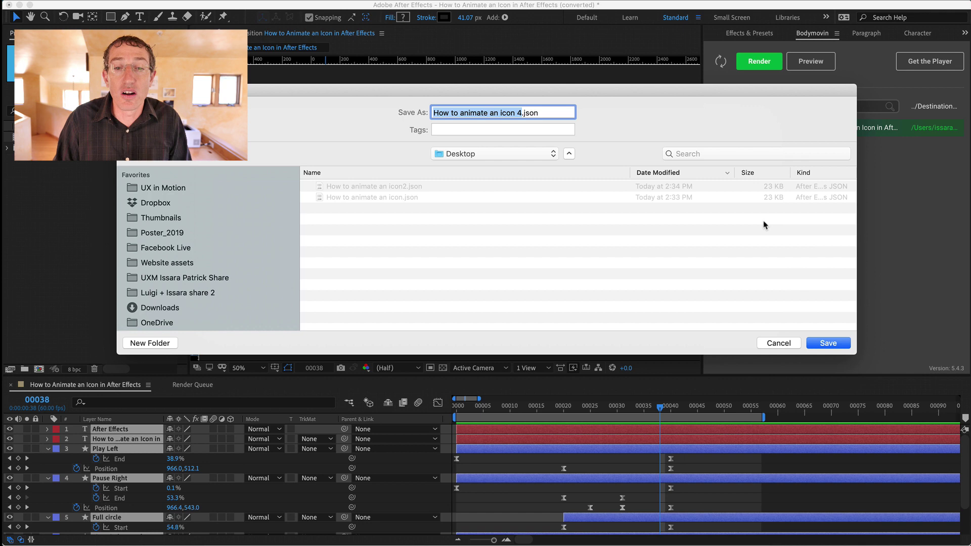
pyautogui.click(777, 343)
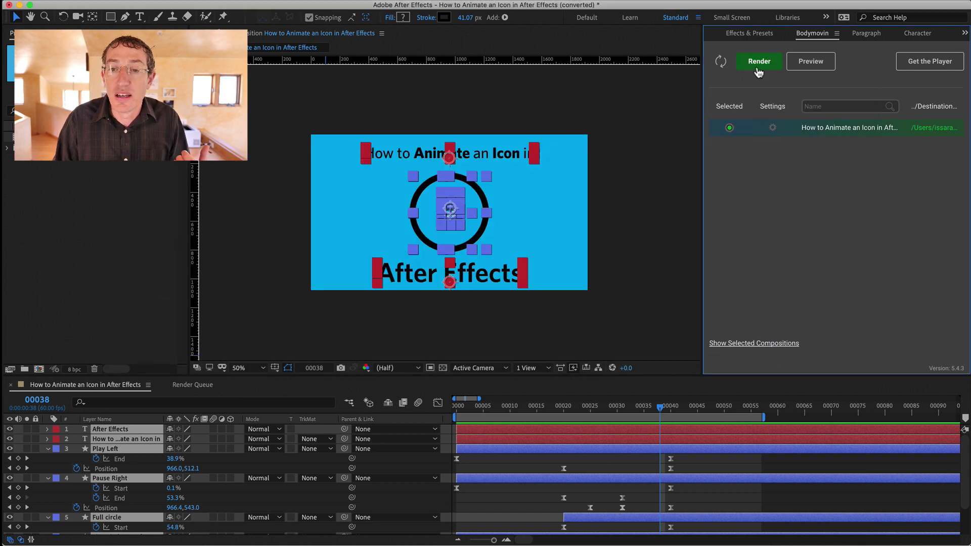
pyautogui.click(759, 63)
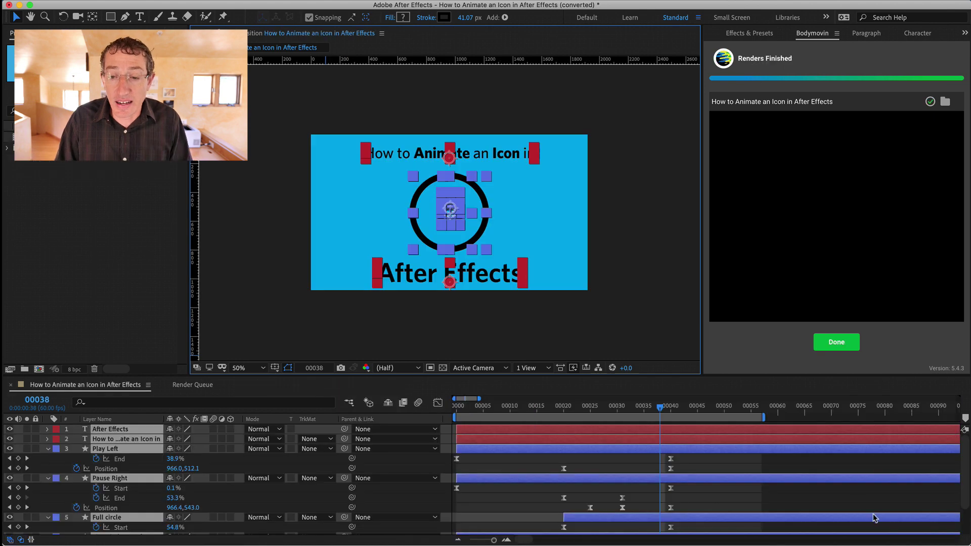
pyautogui.click(835, 344)
# Switch to Safari and go to the LottieFiles Preview page.
pyautogui.press('super+Tab')
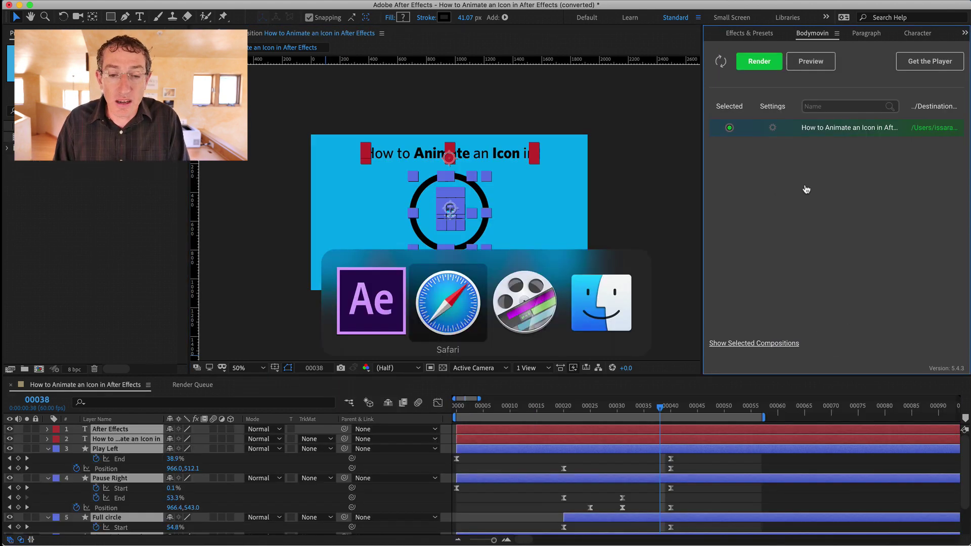
pyautogui.press('super+Tab')
pyautogui.press('super+Tab')
pyautogui.press('super+shift+Tab')
pyautogui.press('super+shift+Tab')
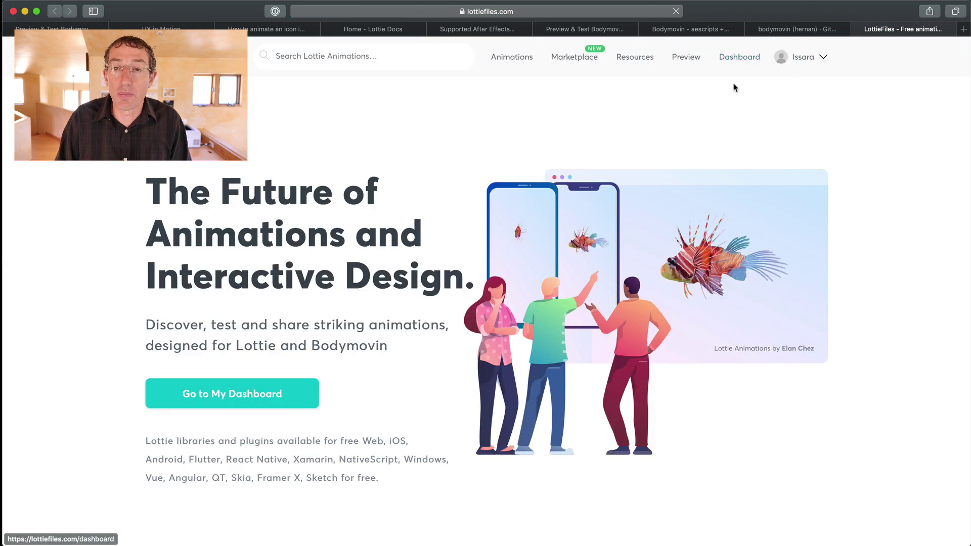
pyautogui.click(681, 60)
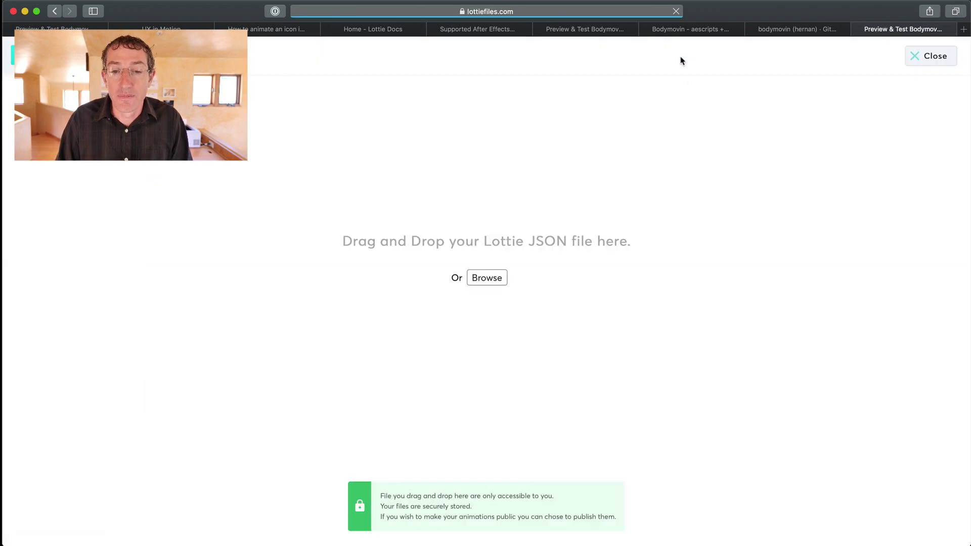
# Upload 'How to animate an icon 4.json' so the icon animation plays in the preview.
pyautogui.click(484, 280)
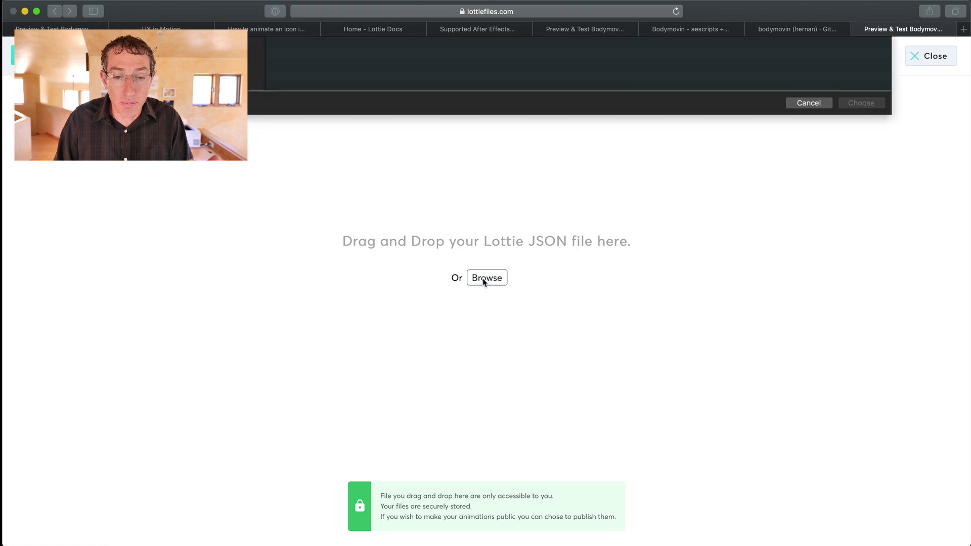
pyautogui.press('Down')
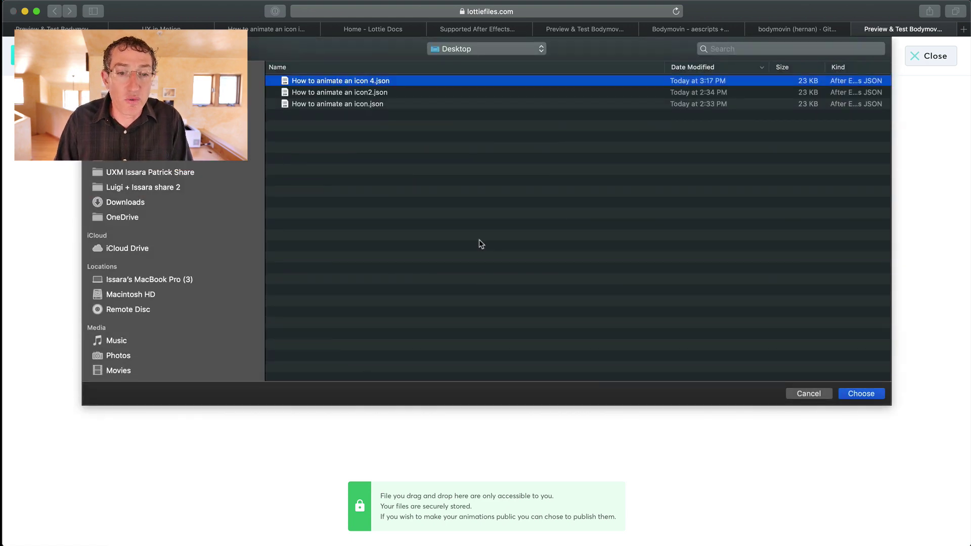
pyautogui.press('Return')
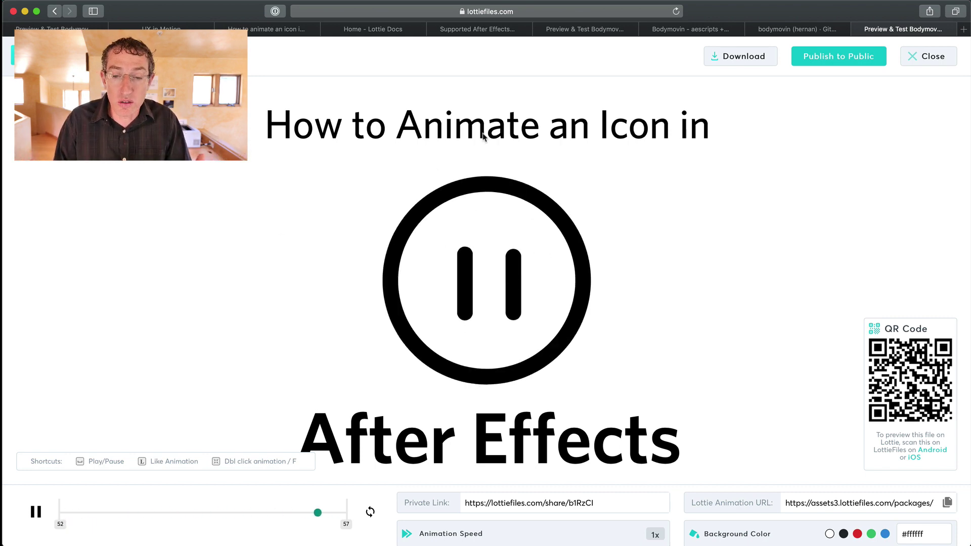
pyautogui.scroll(-1, 646, 254)
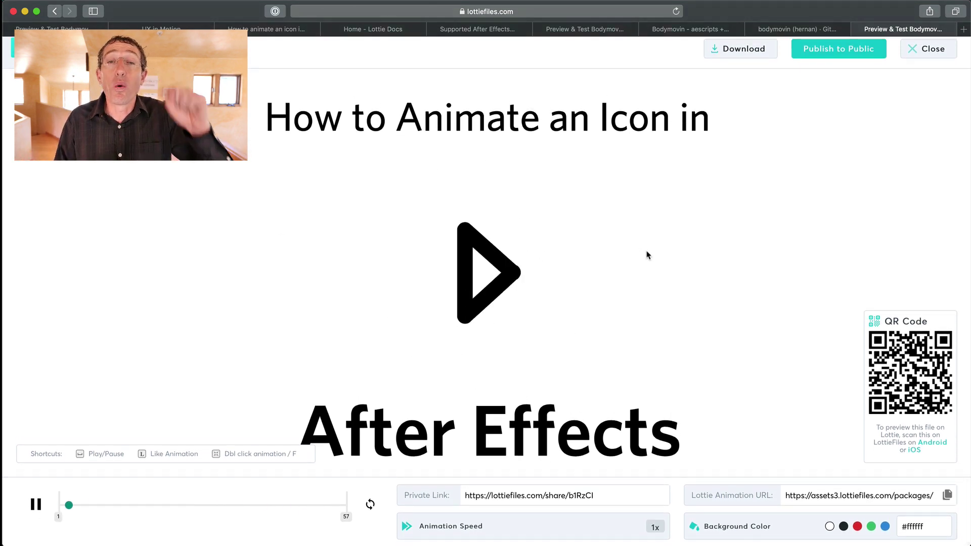